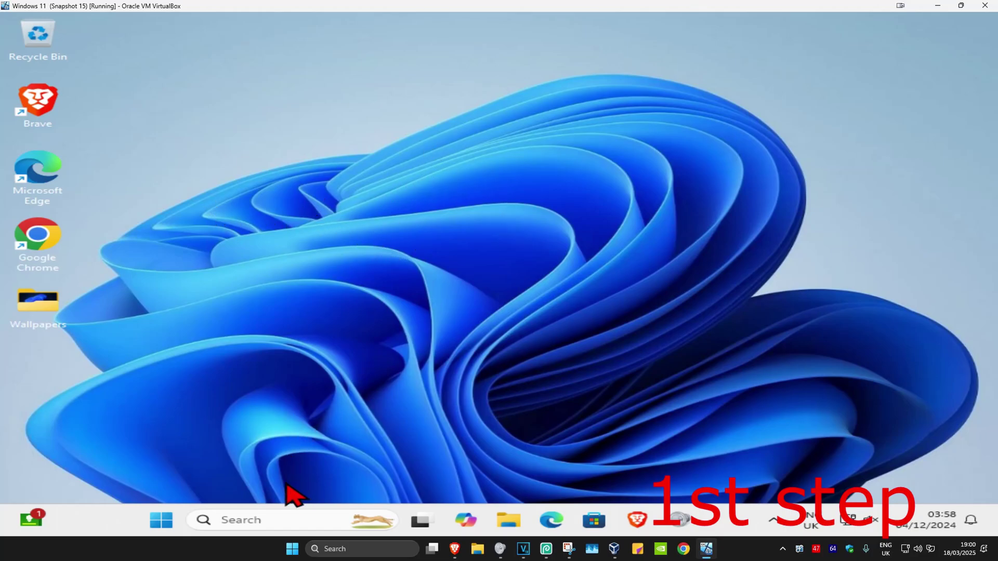
Launch an elevated Command Prompt from a 'cmd' search and approve the UAC prompt.
{"action": "left_click", "coordinate": [289, 519]}
{"action": "type", "text": "cmd"}
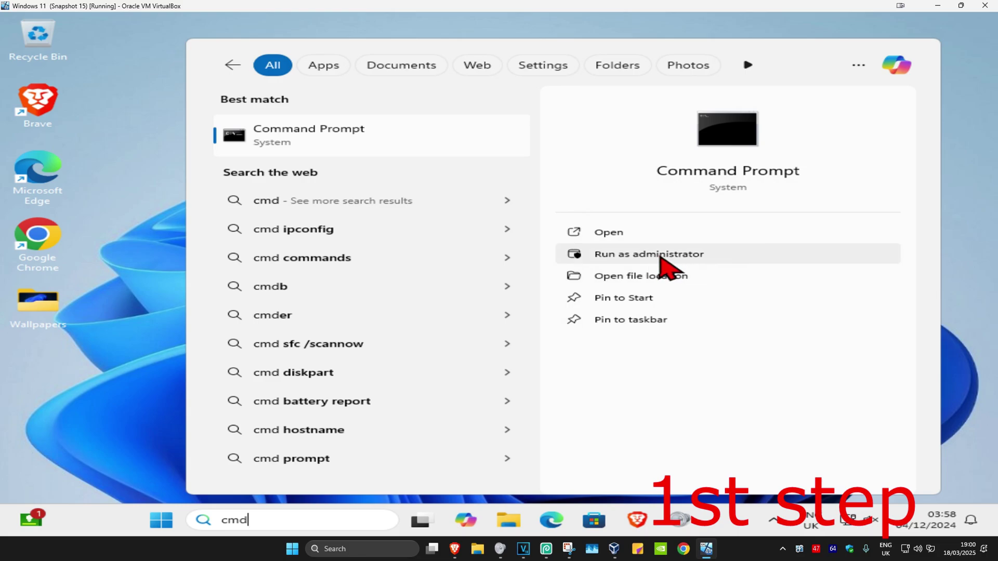
{"action": "left_click", "coordinate": [680, 267]}
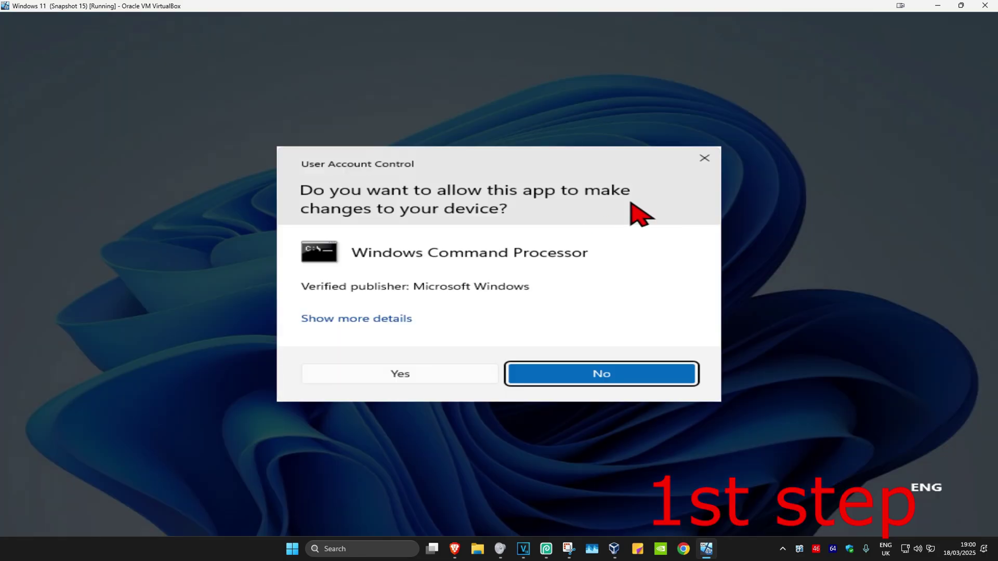
{"action": "left_click", "coordinate": [442, 376]}
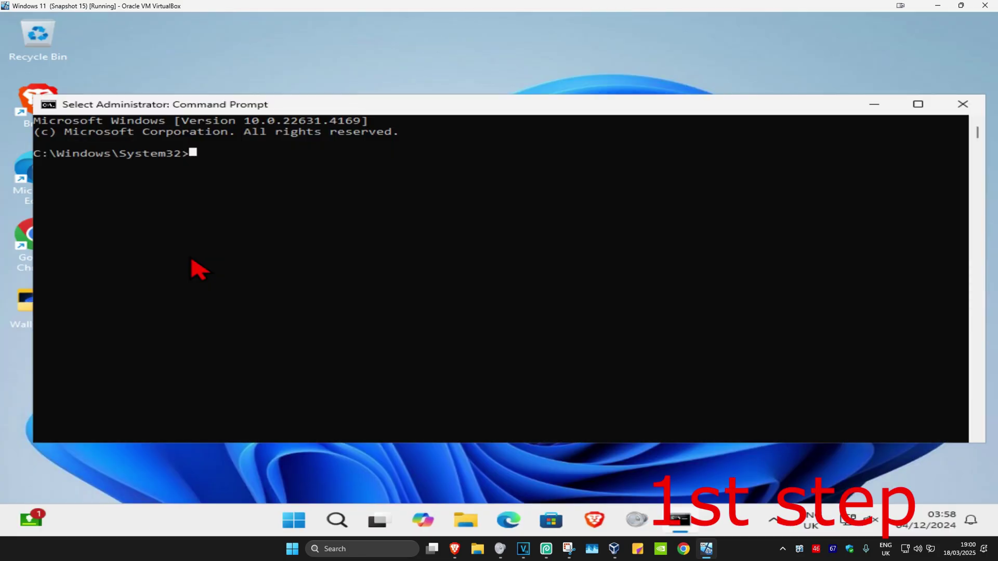
{"action": "type", "text": "bcdedit /set increaseuserva 30"}
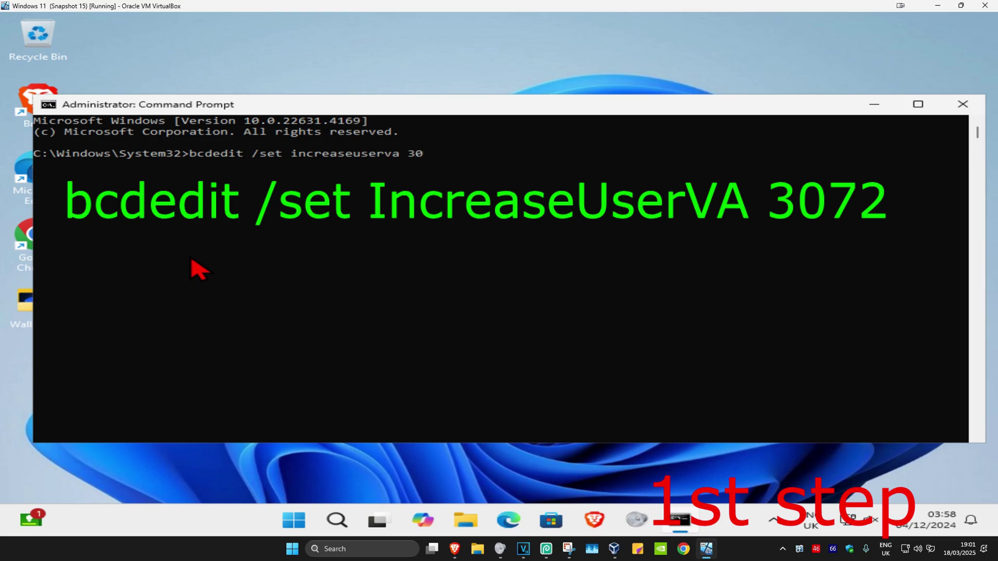
Run 'bcdedit /set IncreaseUserVA 3072' in the administrator Command Prompt.
{"action": "key", "text": "Return"}
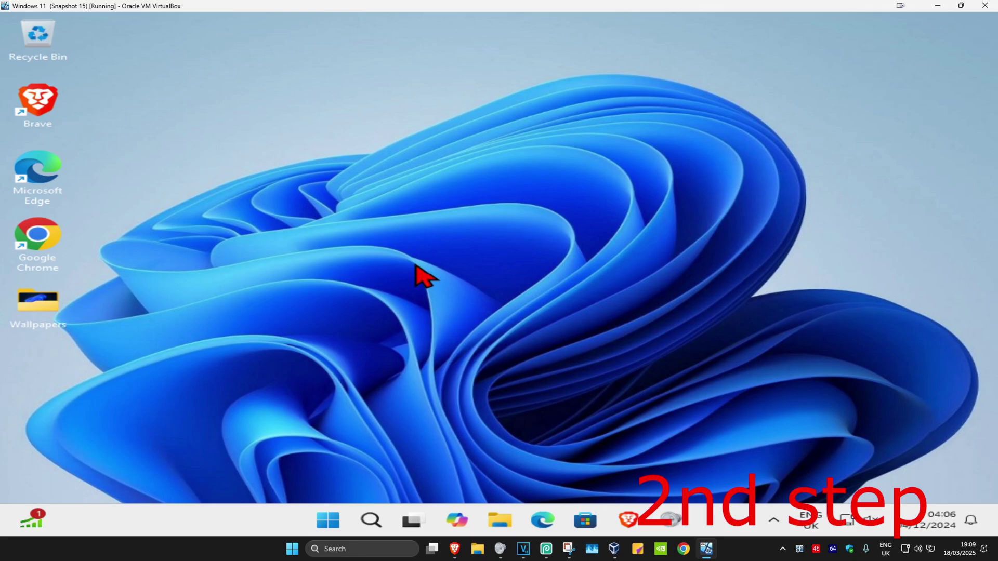
Reach the Virtual Memory window through Advanced System Settings and the Performance Options Advanced page.
{"action": "left_click", "coordinate": [370, 521]}
{"action": "type", "text": "view adva"}
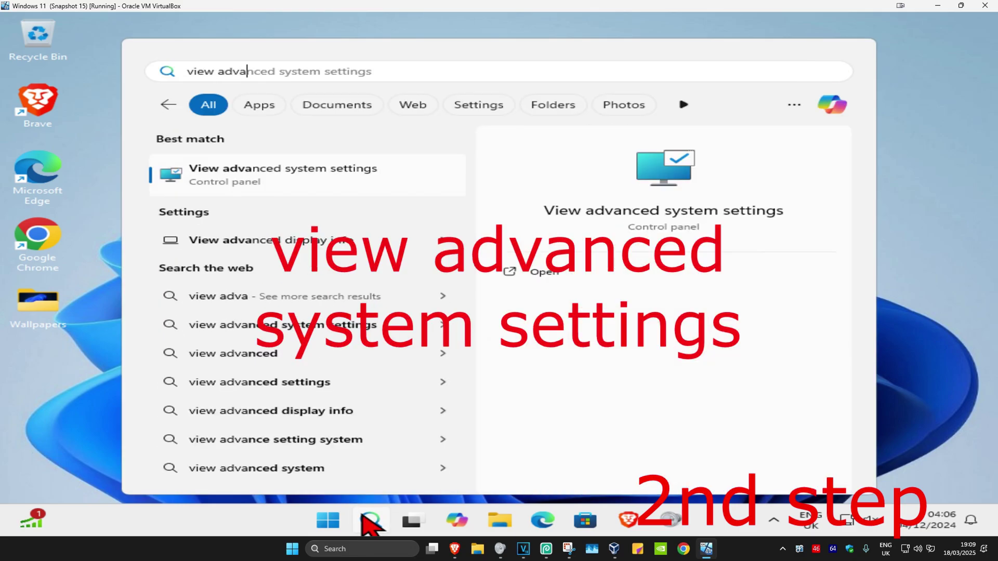
{"action": "left_click", "coordinate": [357, 170]}
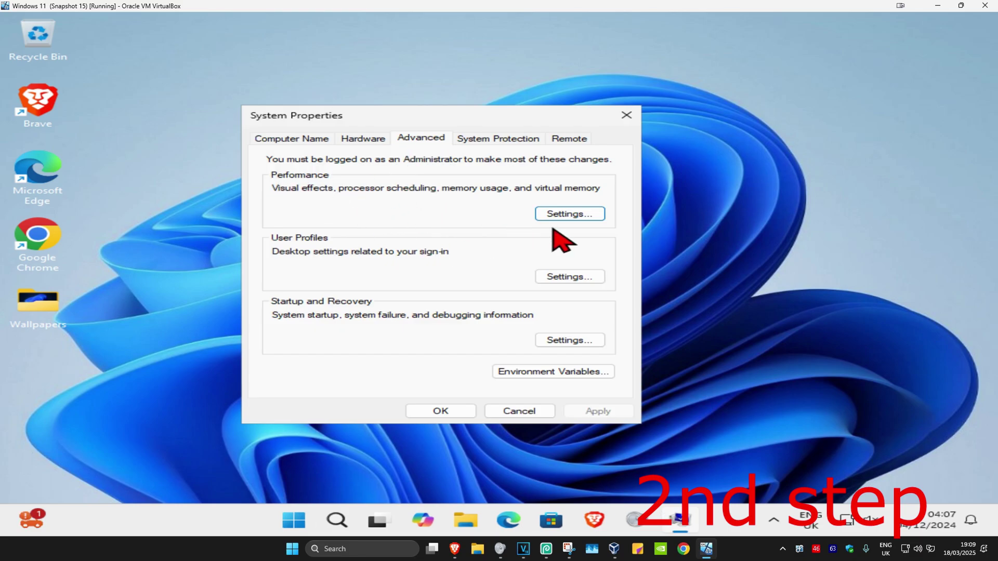
{"action": "left_click", "coordinate": [569, 214]}
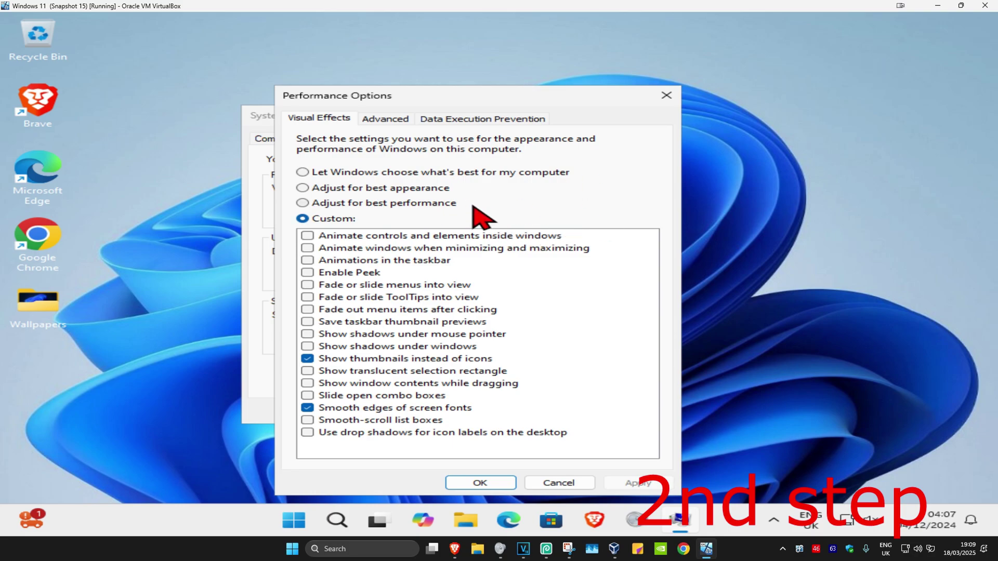
{"action": "left_click", "coordinate": [386, 119]}
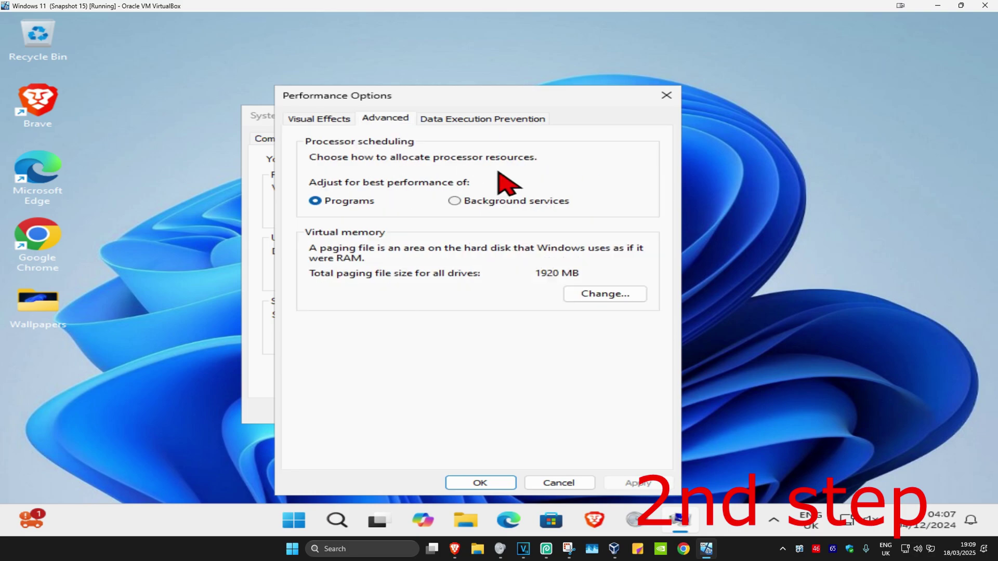
{"action": "left_click", "coordinate": [606, 294]}
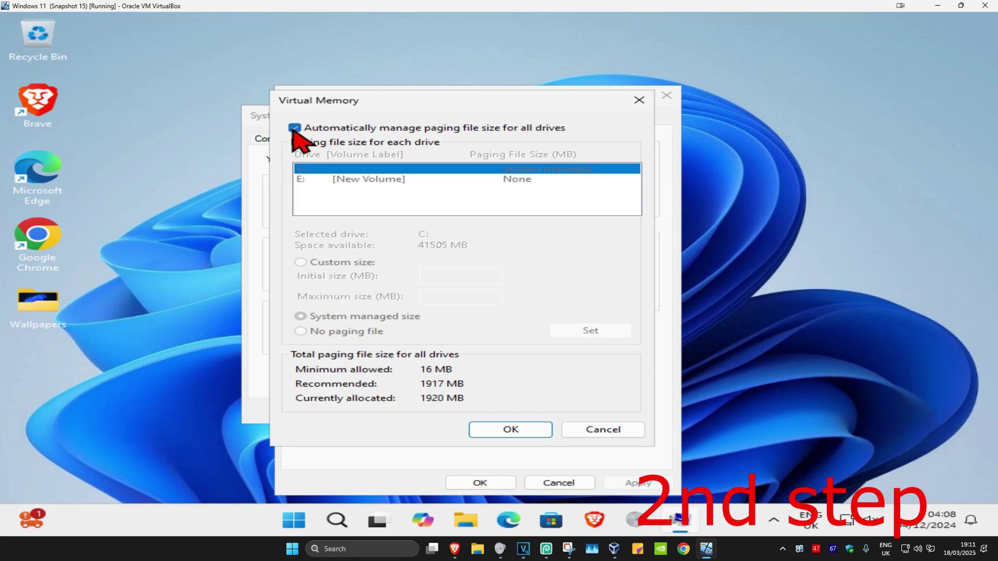
Turn off automatic paging, set C: to system-managed and E: to no paging file, and confirm.
{"action": "left_click", "coordinate": [295, 127]}
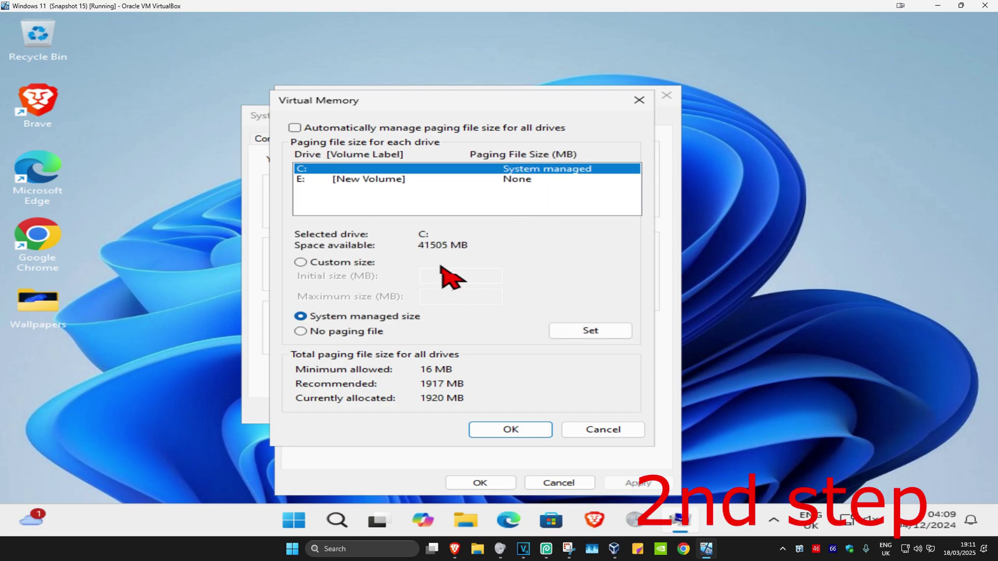
{"action": "left_click", "coordinate": [343, 174]}
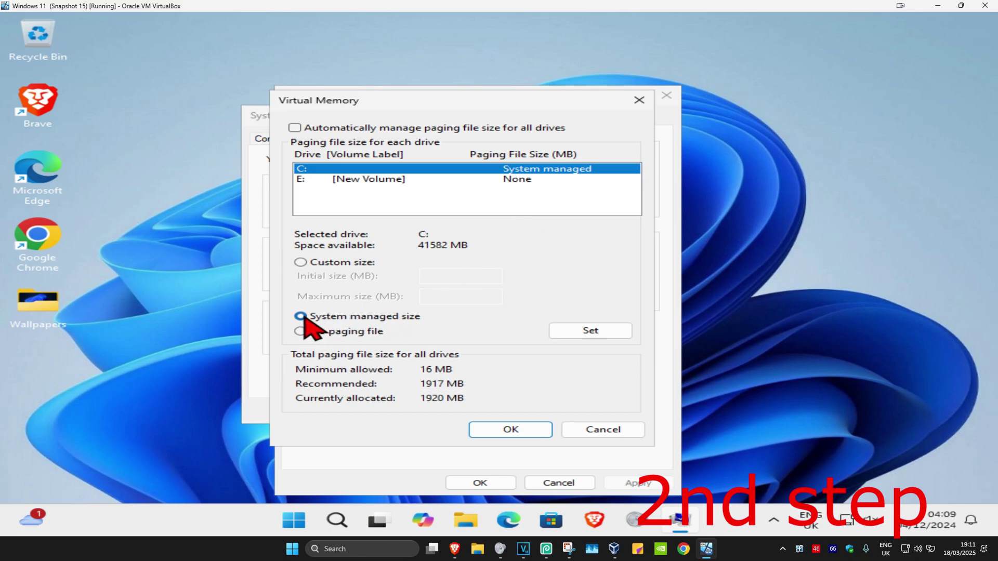
{"action": "left_click", "coordinate": [591, 332]}
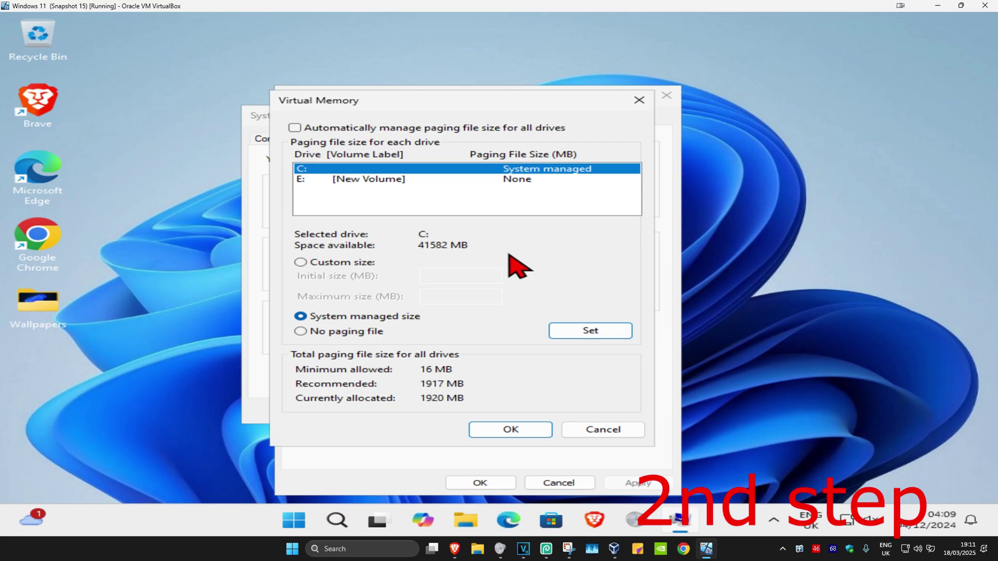
{"action": "left_click", "coordinate": [360, 181]}
{"action": "left_click", "coordinate": [344, 331]}
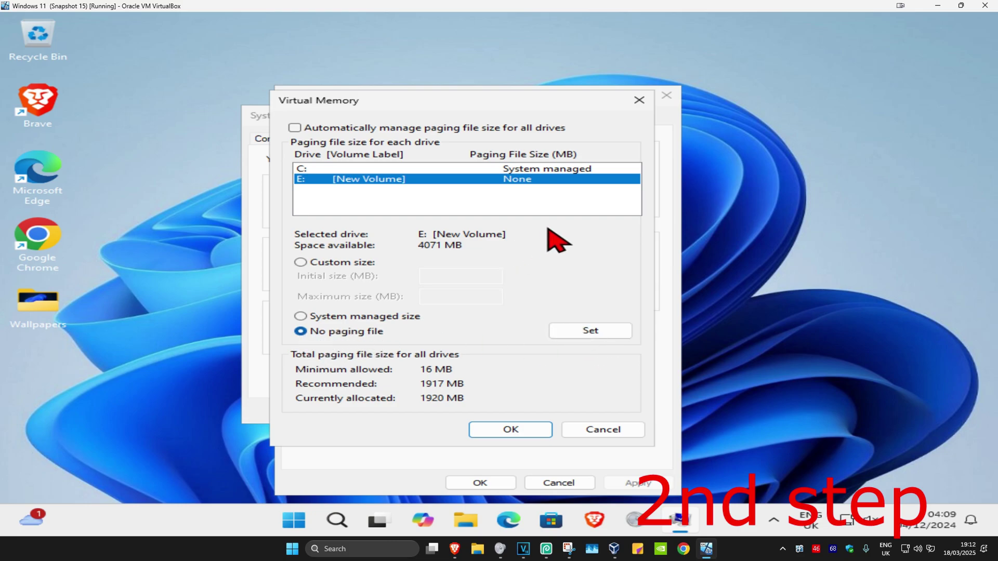
{"action": "left_click", "coordinate": [510, 429]}
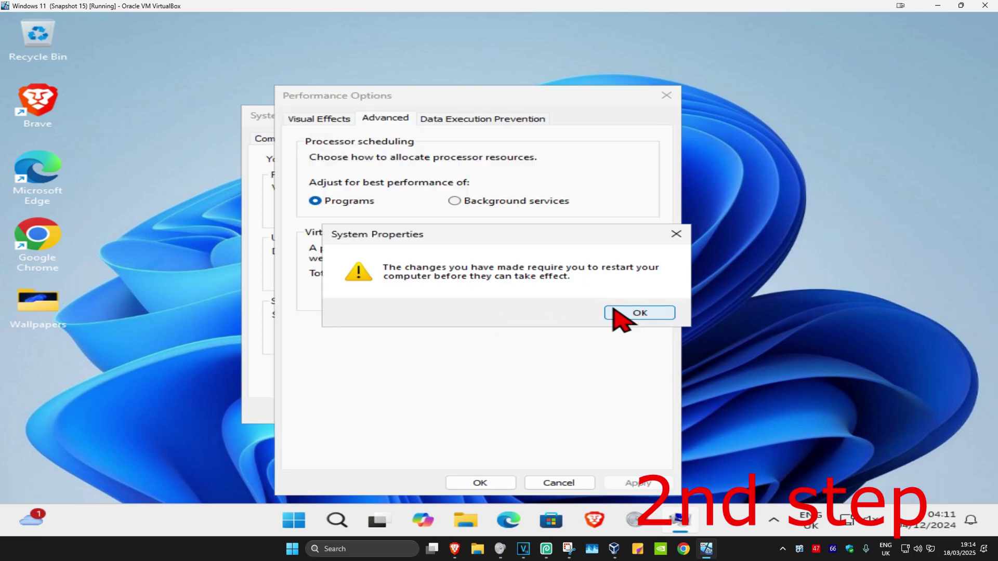
{"action": "left_click", "coordinate": [640, 313]}
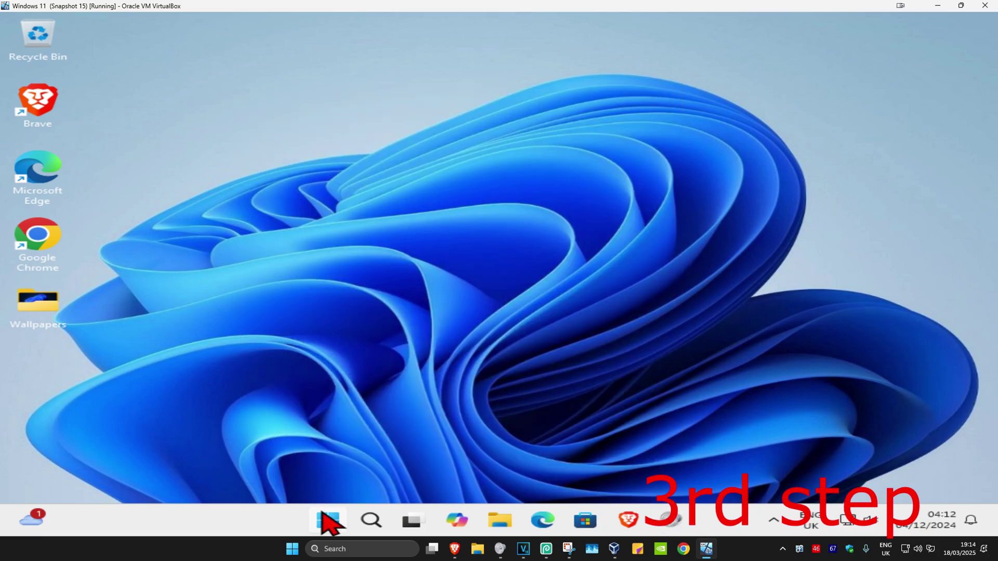
Restart the PC from the Start menu power options.
{"action": "left_click", "coordinate": [327, 521]}
{"action": "left_click", "coordinate": [741, 473]}
{"action": "left_click", "coordinate": [743, 443]}
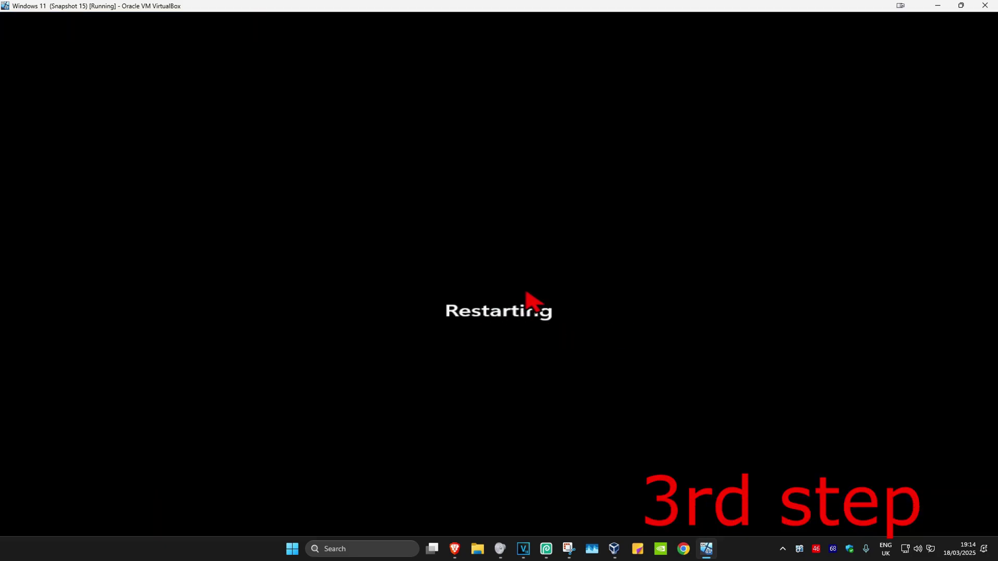